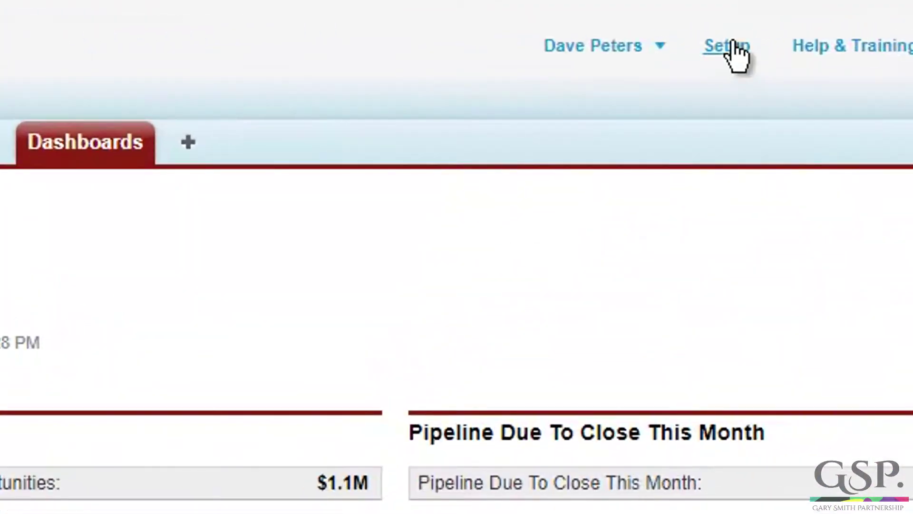
- Go to Setup > Customize > Opportunities > Fields and scroll to the opportunity custom fields
click(736, 50)
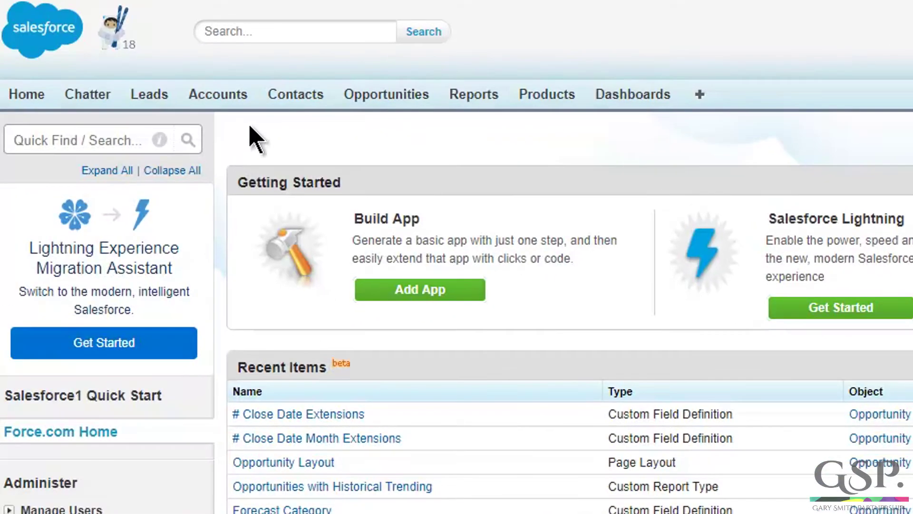
scroll(229, 185, down, 5)
scroll(229, 195, down, 7)
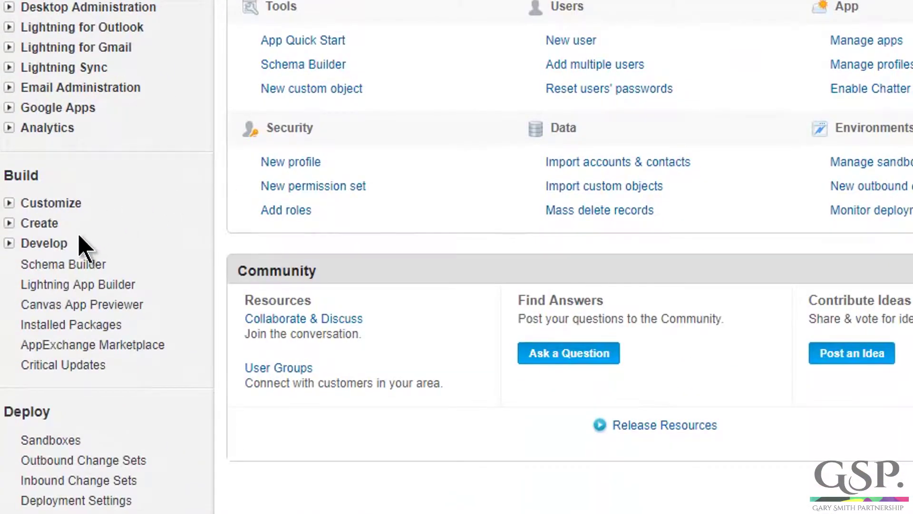
click(9, 203)
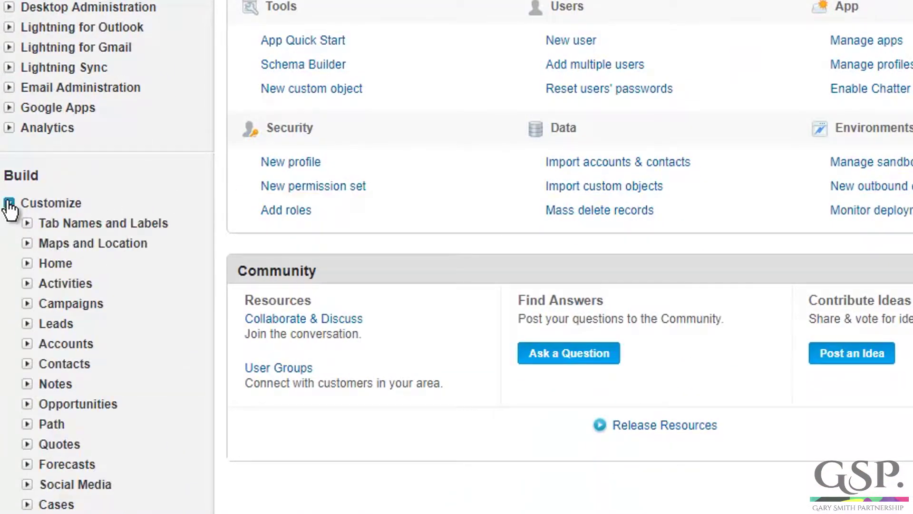
click(27, 404)
click(60, 425)
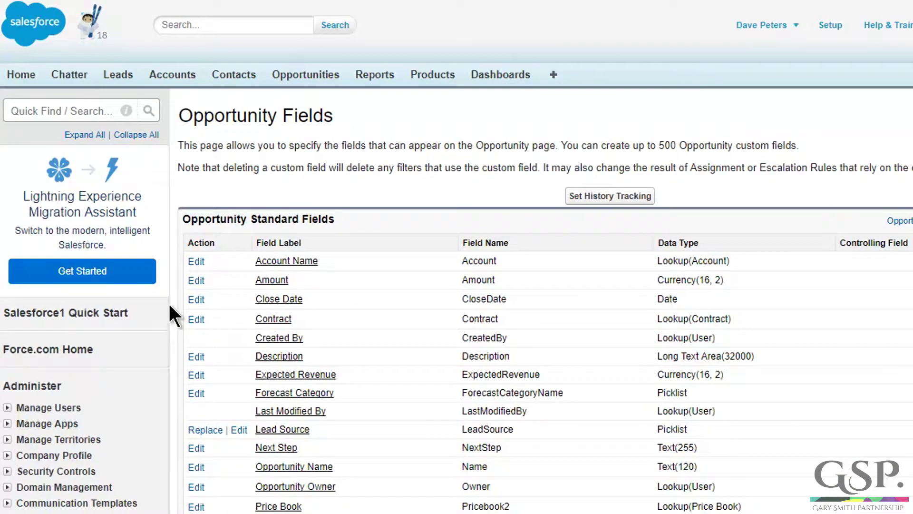
scroll(167, 301, down, 10)
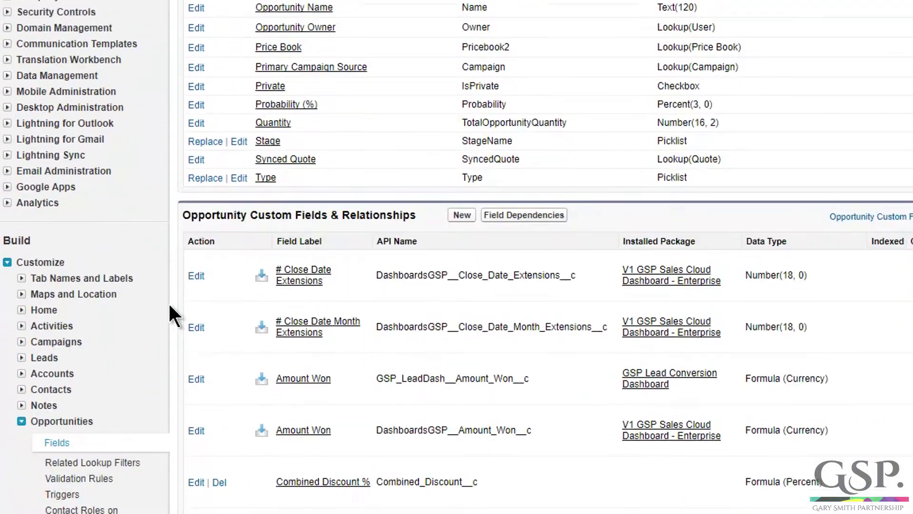
scroll(169, 306, down, 1)
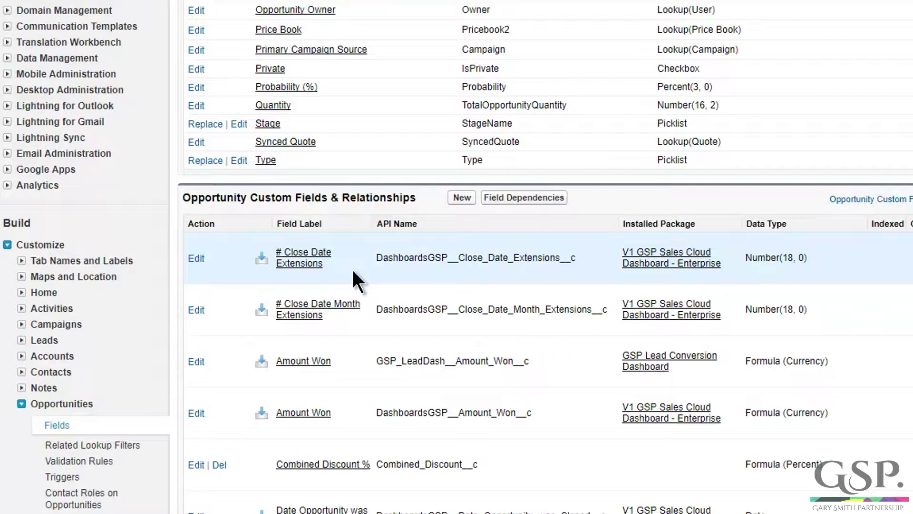
- Make # Close Date Extensions visible on the Opportunity Layout through its System Administrator field accessibility
click(300, 262)
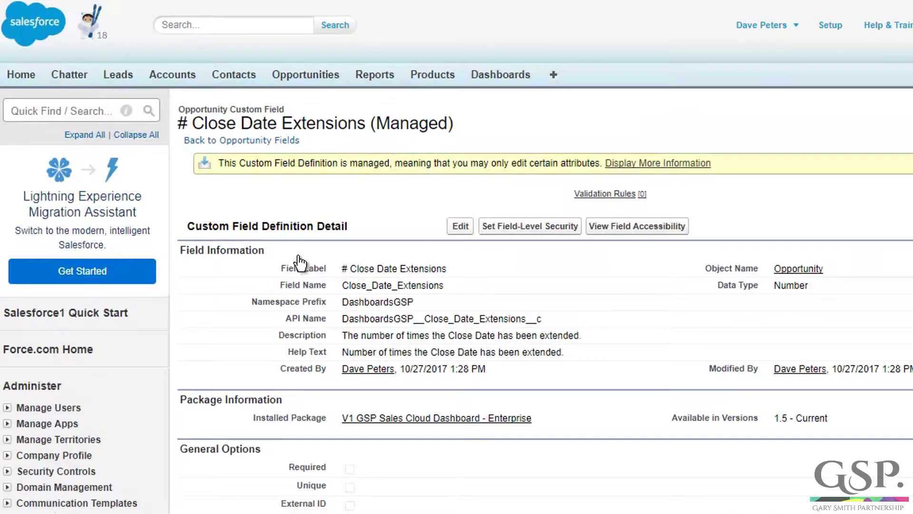
scroll(299, 261, down, 3)
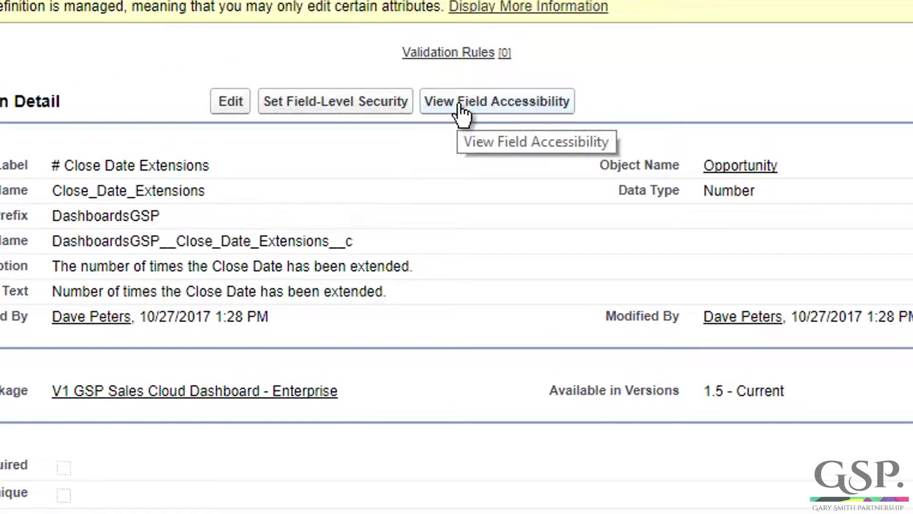
click(461, 112)
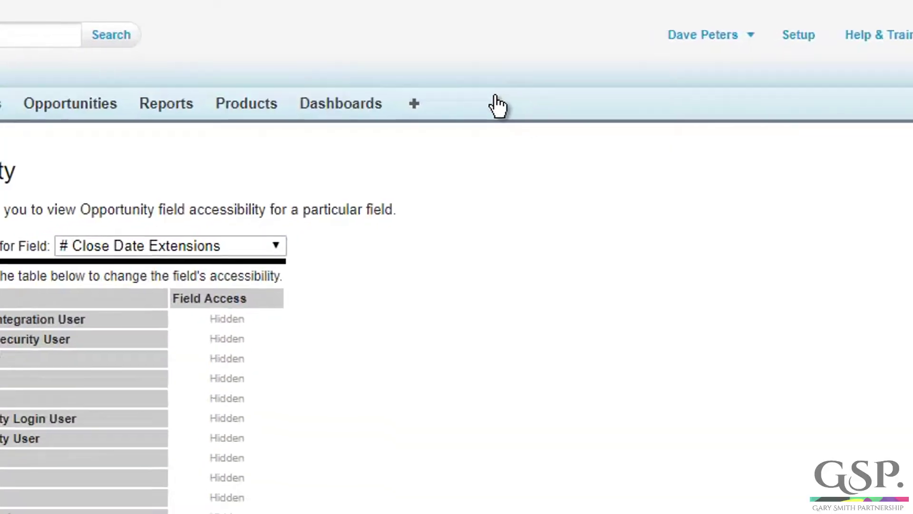
mouse_move(404, 386)
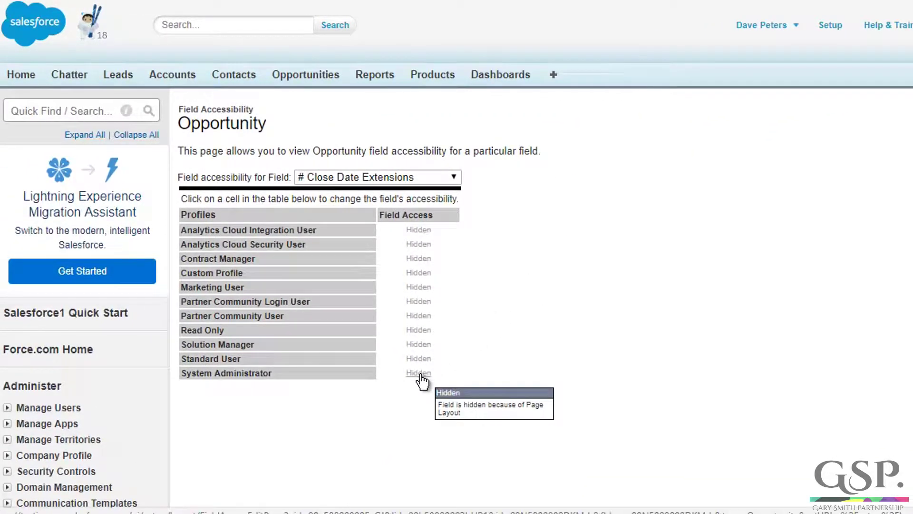
click(421, 376)
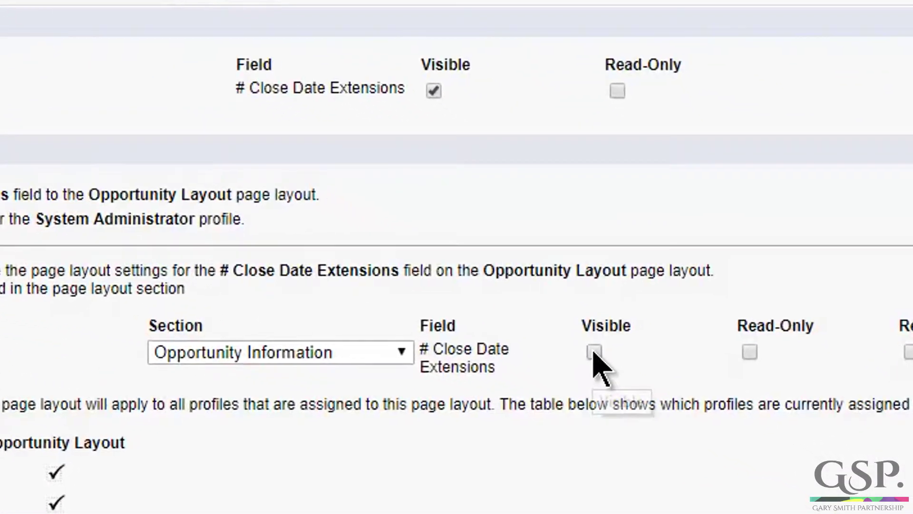
click(582, 346)
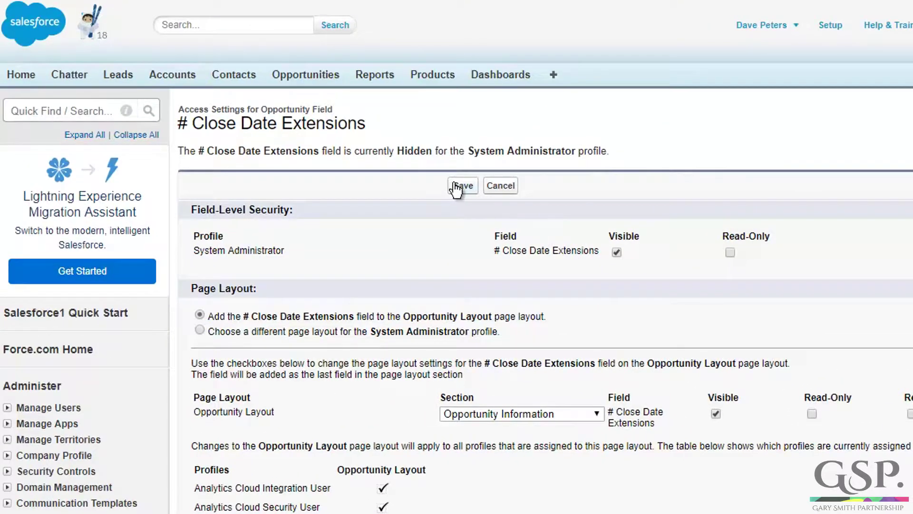
click(455, 185)
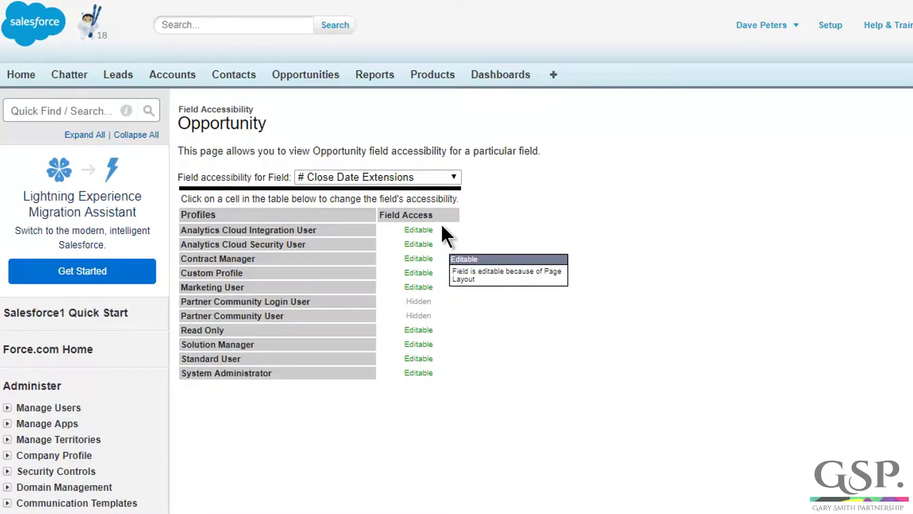
scroll(441, 225, down, 4)
scroll(442, 227, down, 8)
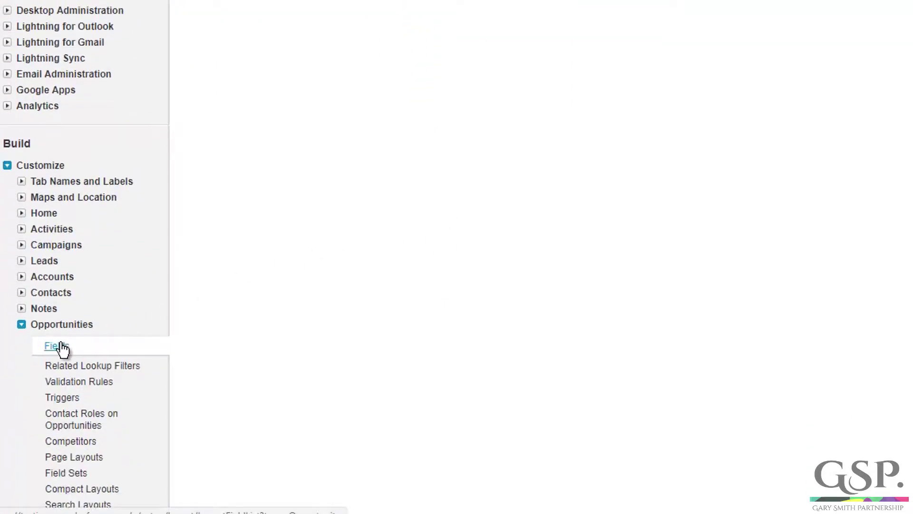
- Make # Close Date Month Extensions visible on the Opportunity Layout through its field accessibility settings
click(62, 346)
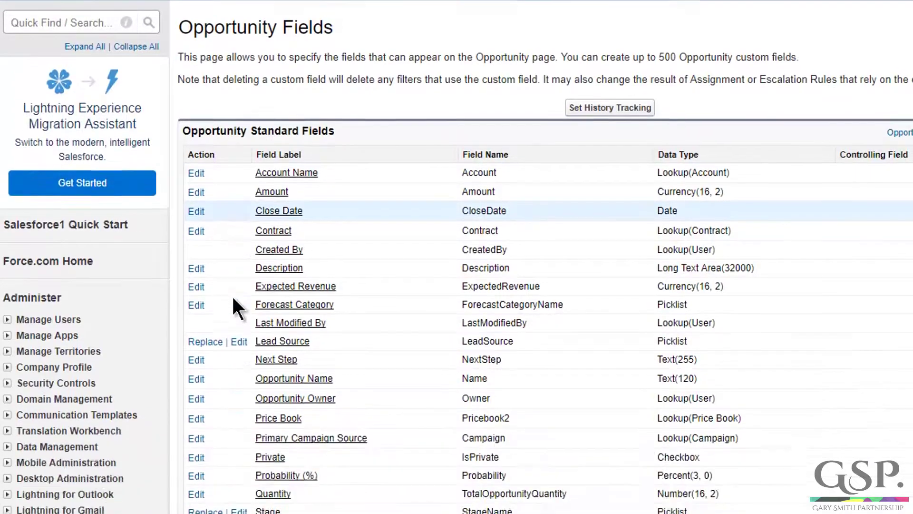
scroll(233, 299, down, 8)
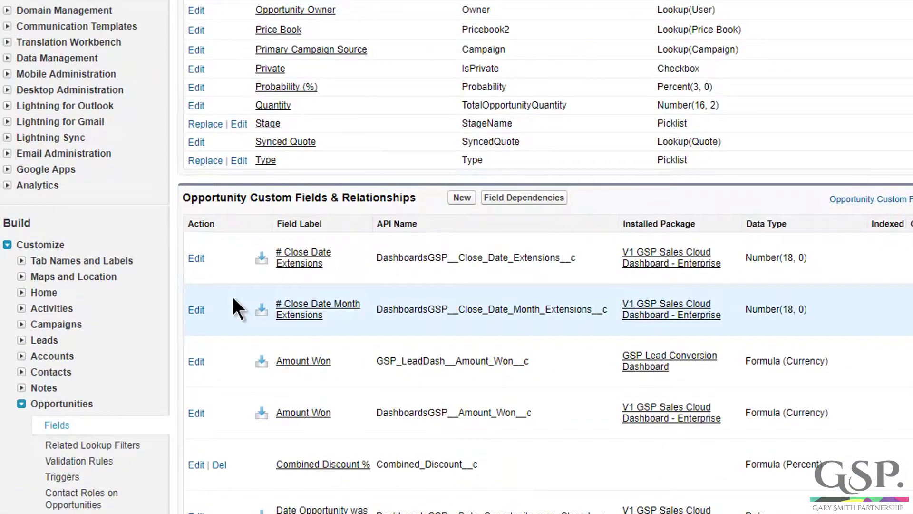
click(295, 312)
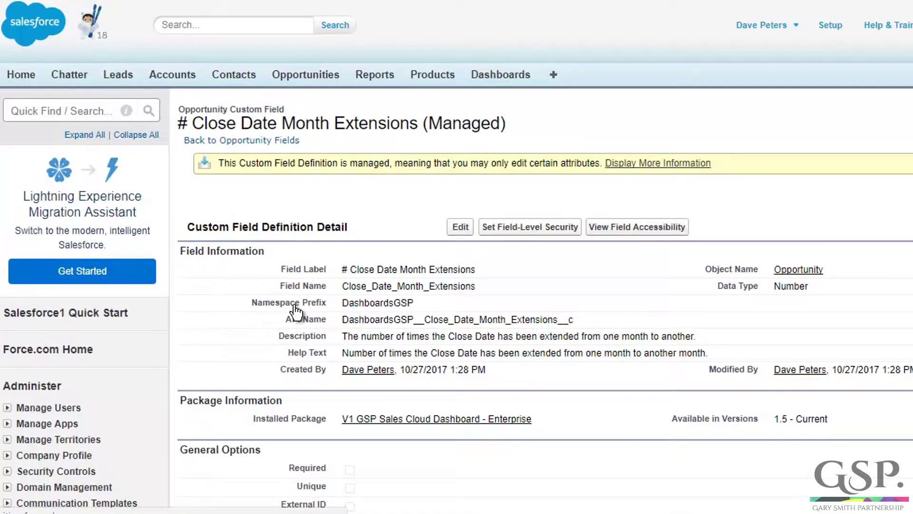
click(611, 227)
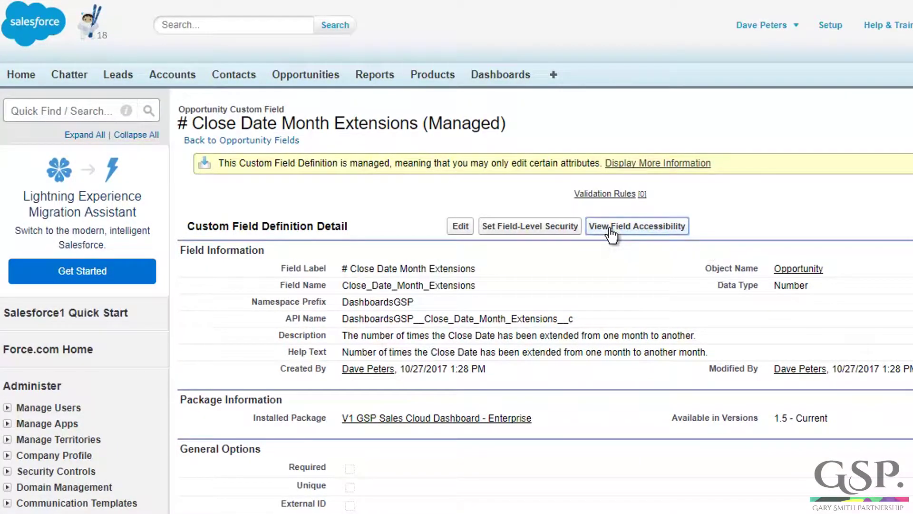
scroll(611, 235, down, 2)
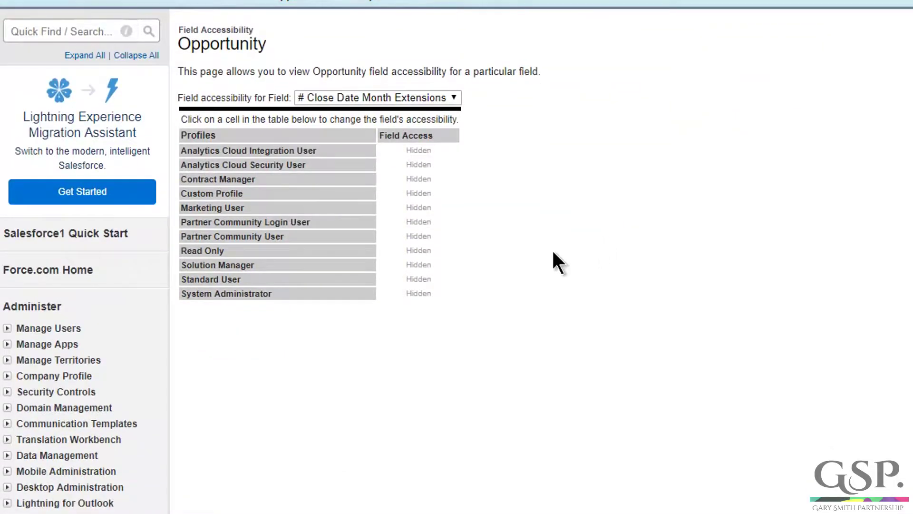
mouse_move(423, 299)
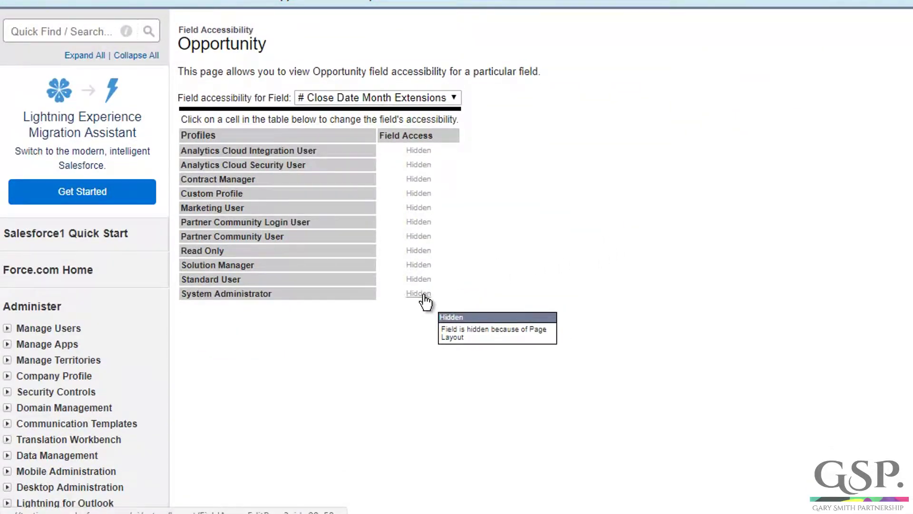
click(418, 293)
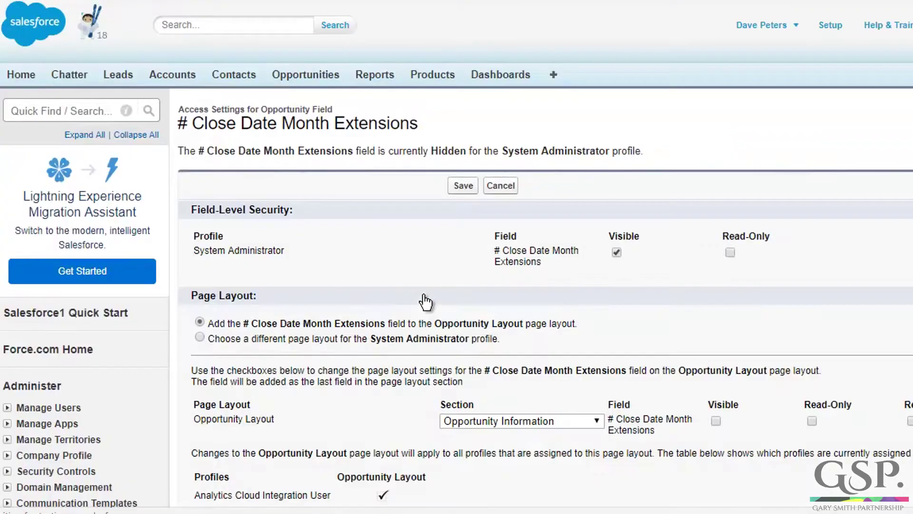
click(716, 420)
click(468, 190)
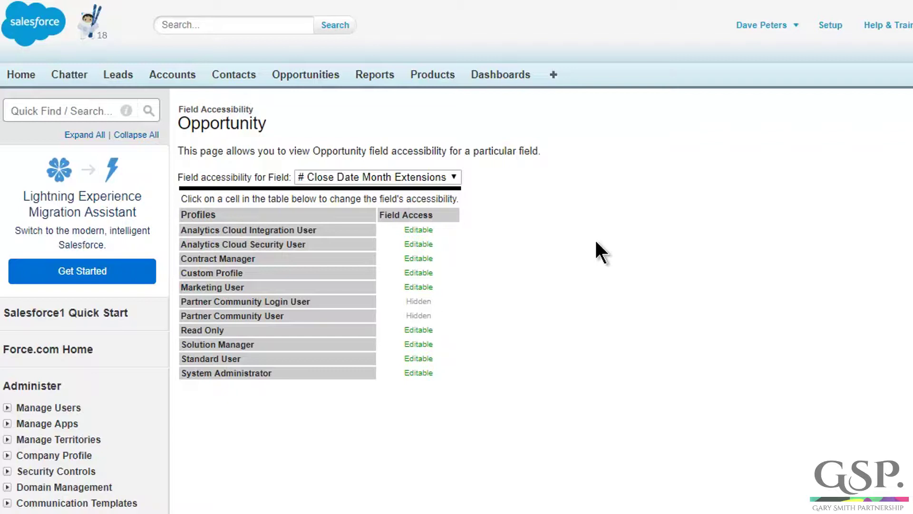
click(303, 74)
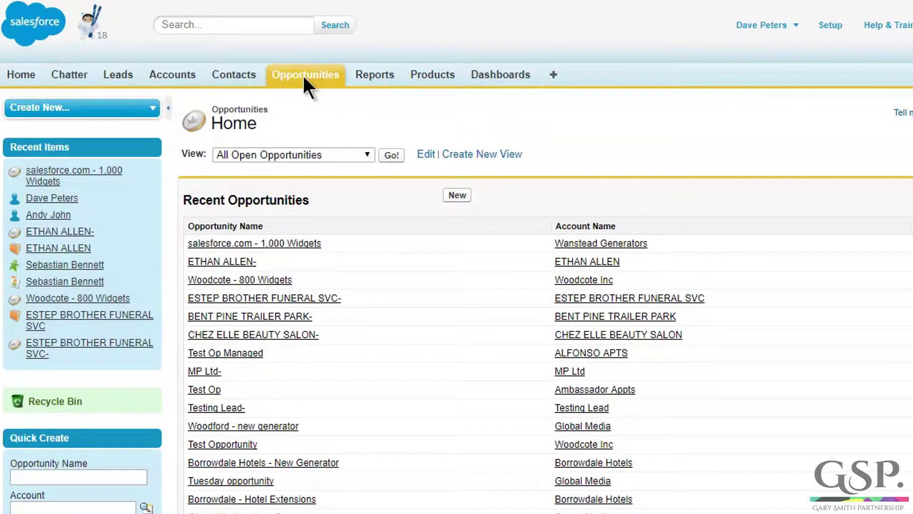
- Set # Close Date Extensions to 0 on the salesforce.com - 1,000 Widgets opportunity
click(258, 245)
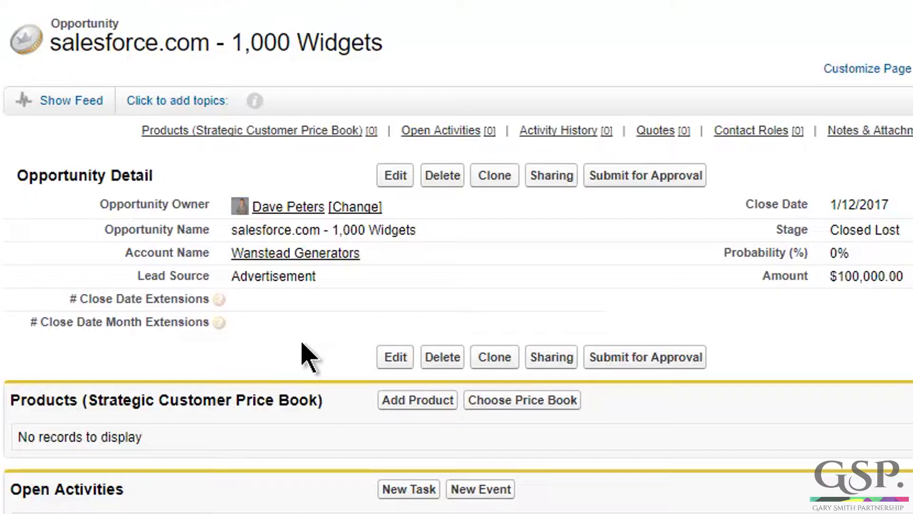
double_click(307, 305)
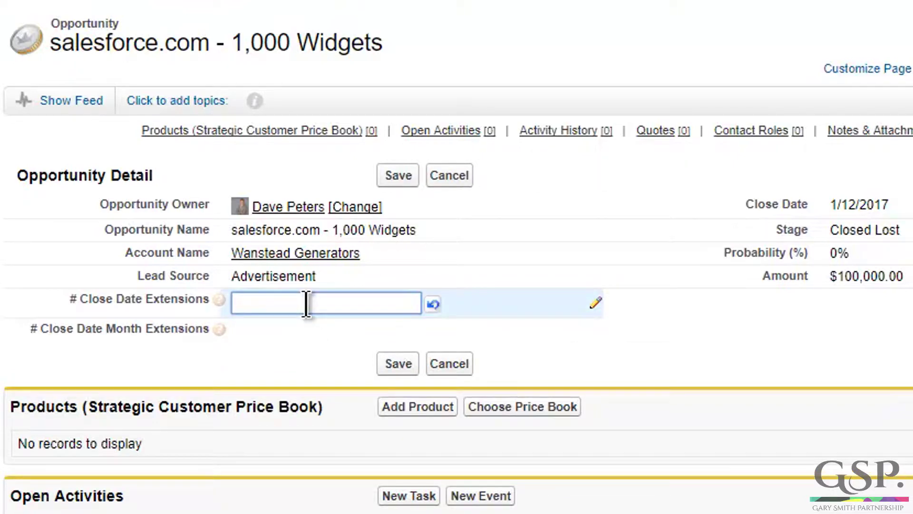
text(0)
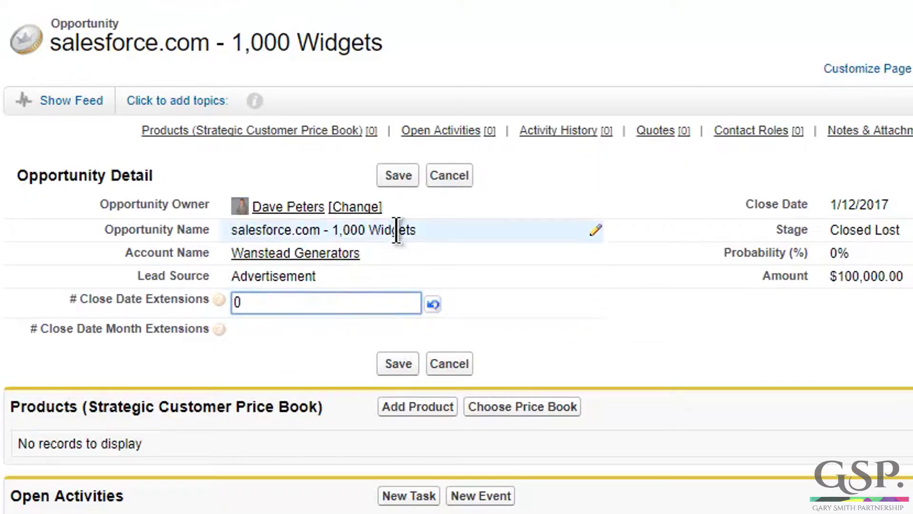
click(399, 176)
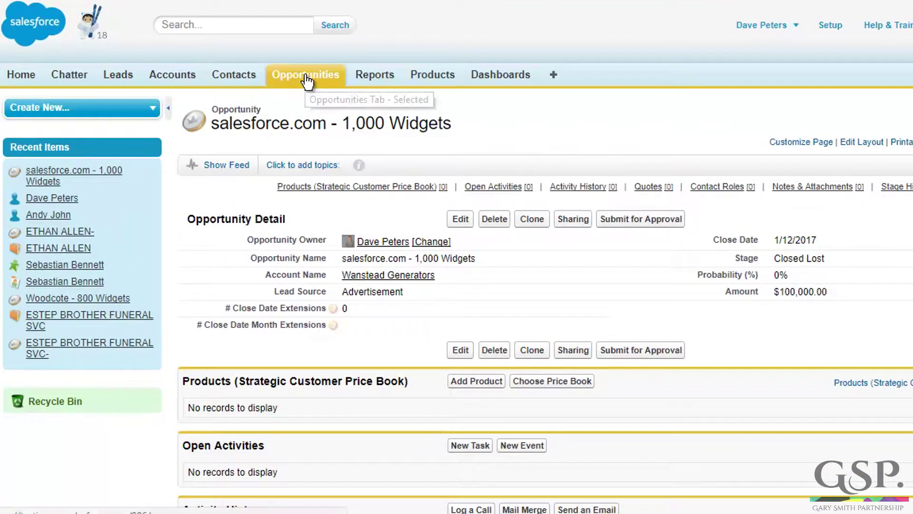
click(305, 79)
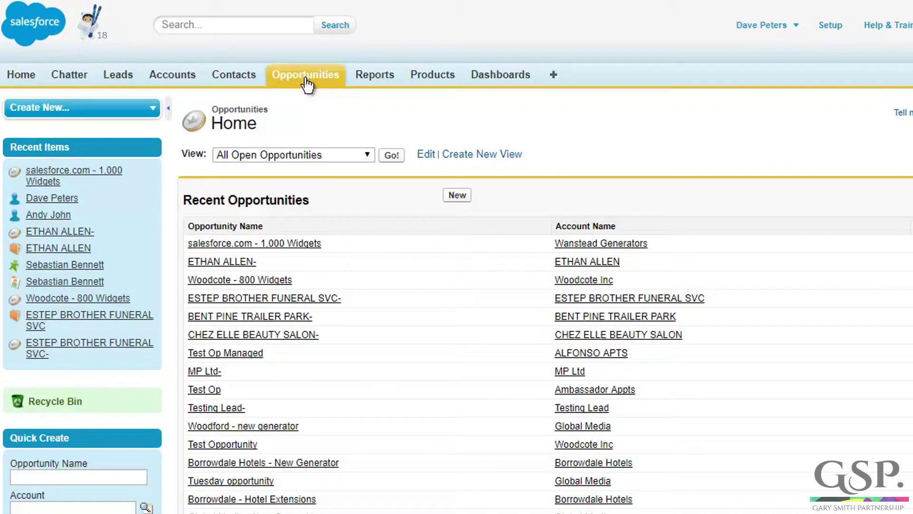
- Display the All Open Opportunities list view
click(327, 160)
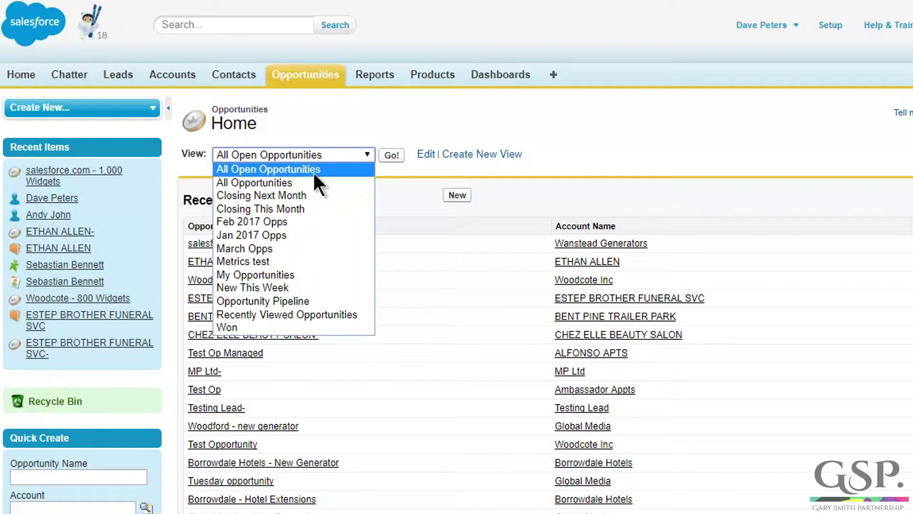
click(312, 170)
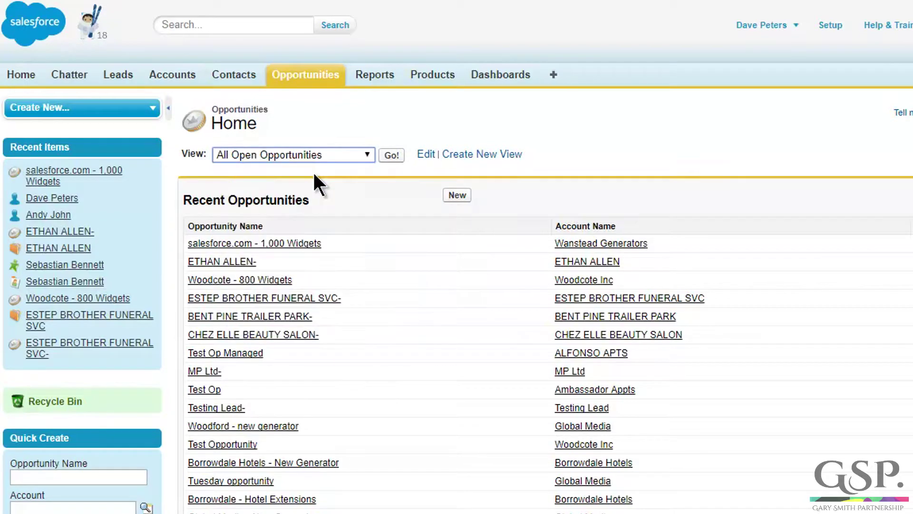
click(389, 156)
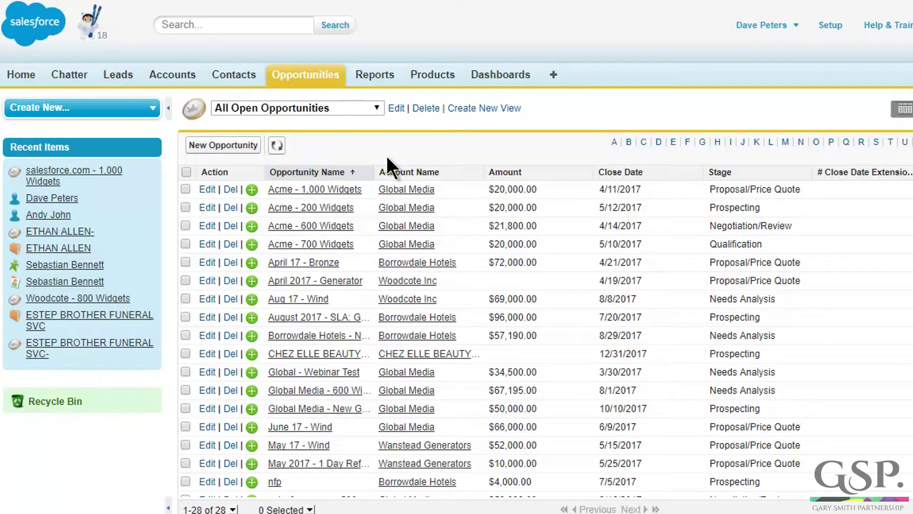
- Save the All Open Opportunities view with both Close Date extension fields as columns
click(397, 109)
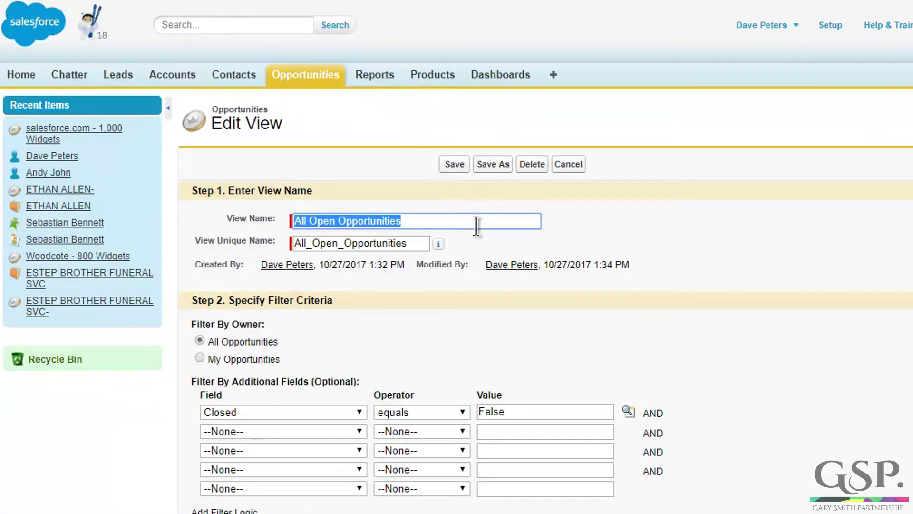
scroll(490, 255, down, 10)
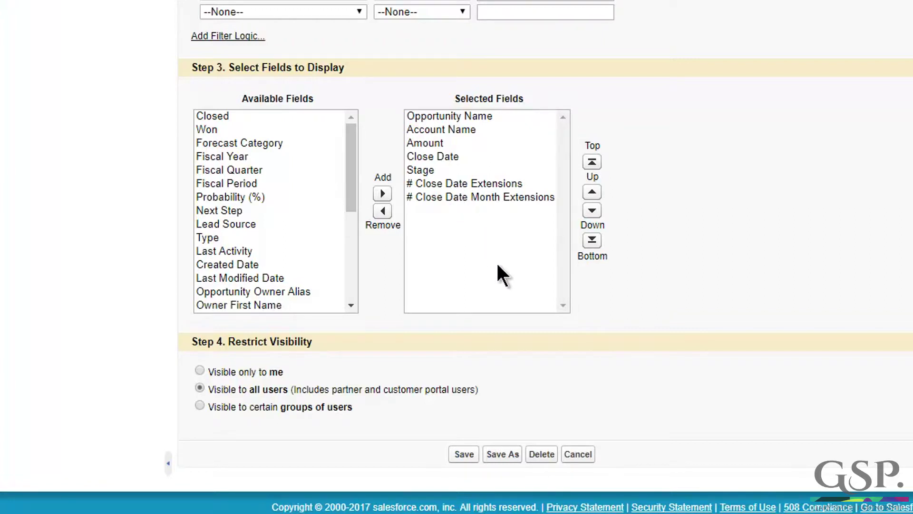
click(464, 454)
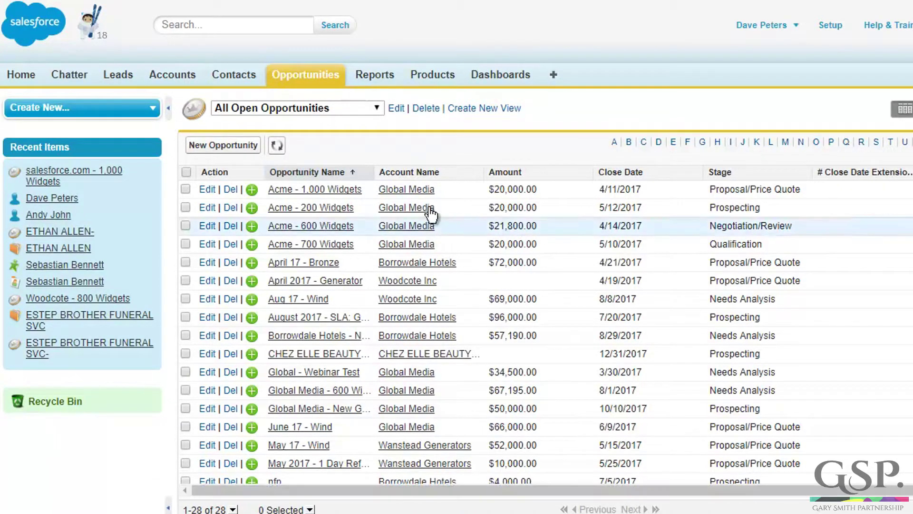
- Mass-set # Close Date Extensions to 0 for all 28 open opportunities
click(186, 172)
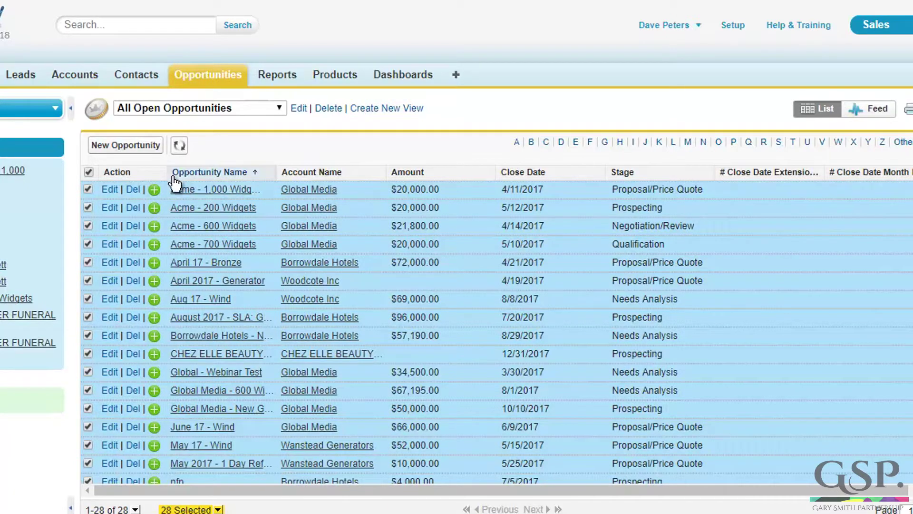
double_click(767, 186)
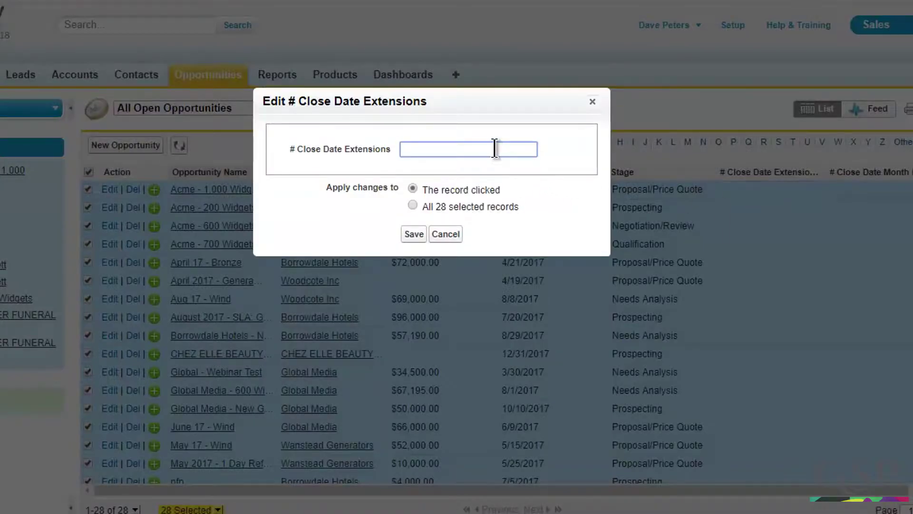
text(0)
click(413, 205)
click(414, 233)
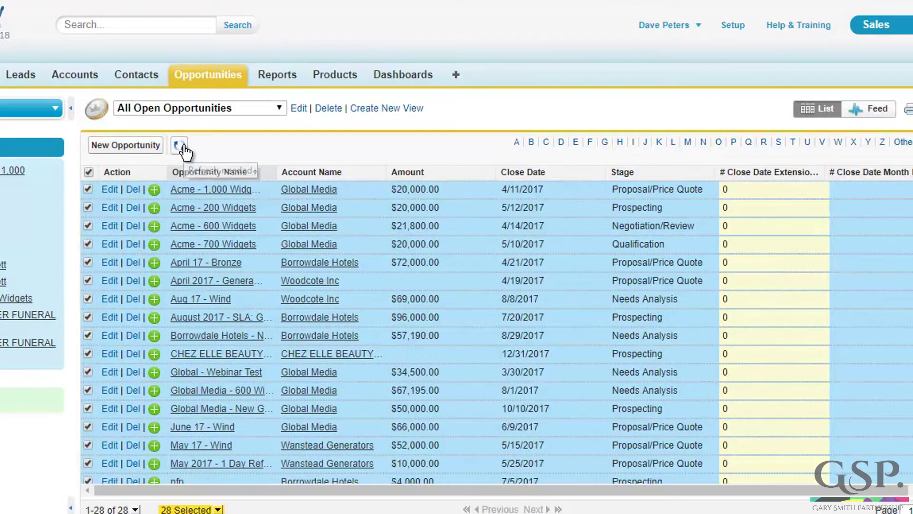
click(183, 147)
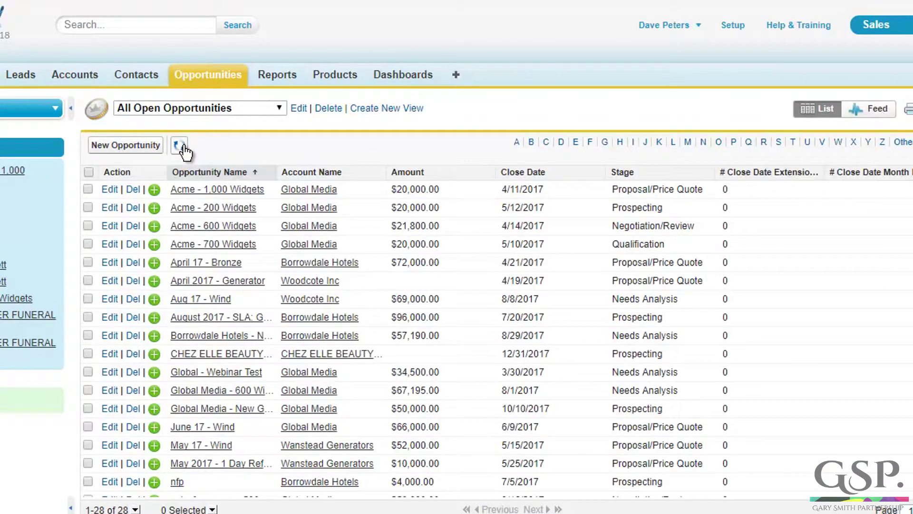
- Mass-set # Close Date Month Extensions to 0 for all 28 open opportunities
click(88, 172)
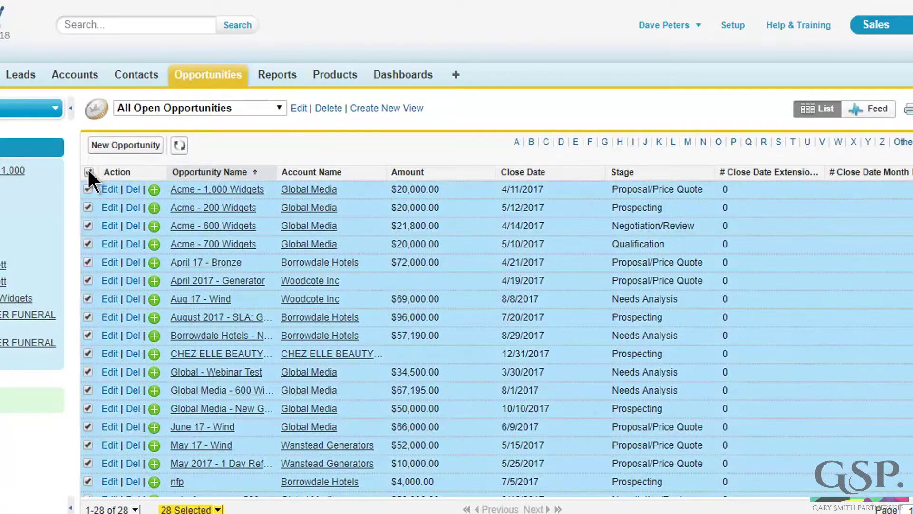
double_click(850, 188)
text(0)
click(412, 209)
click(414, 239)
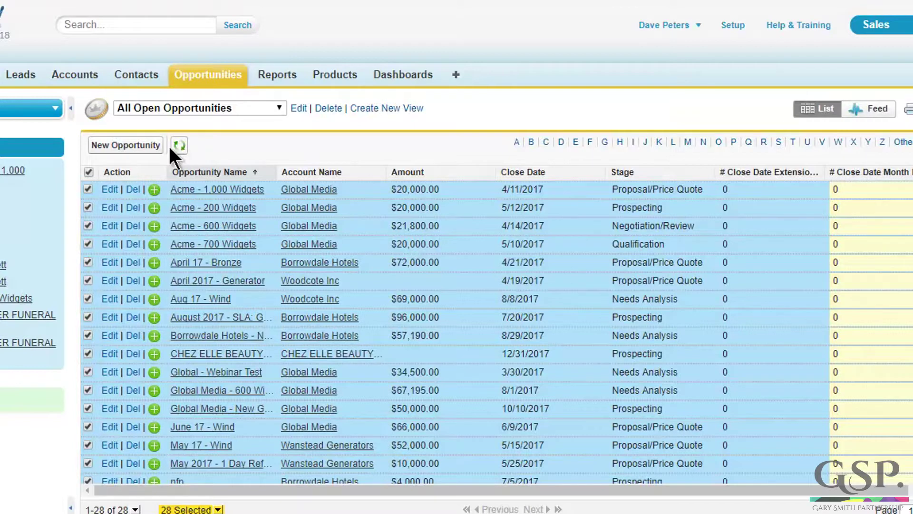
click(180, 145)
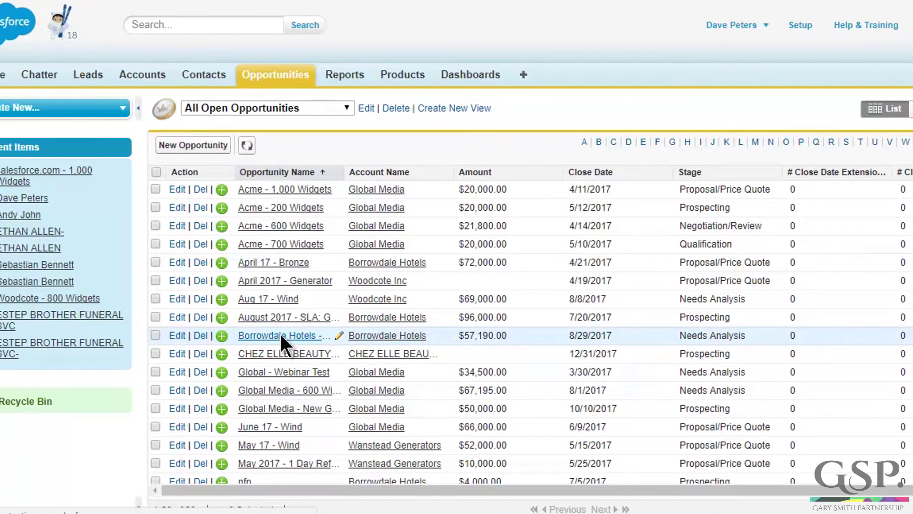
- Change the Borrowdale Hotels - New Generator close date to 9/20/2017 and save
click(254, 335)
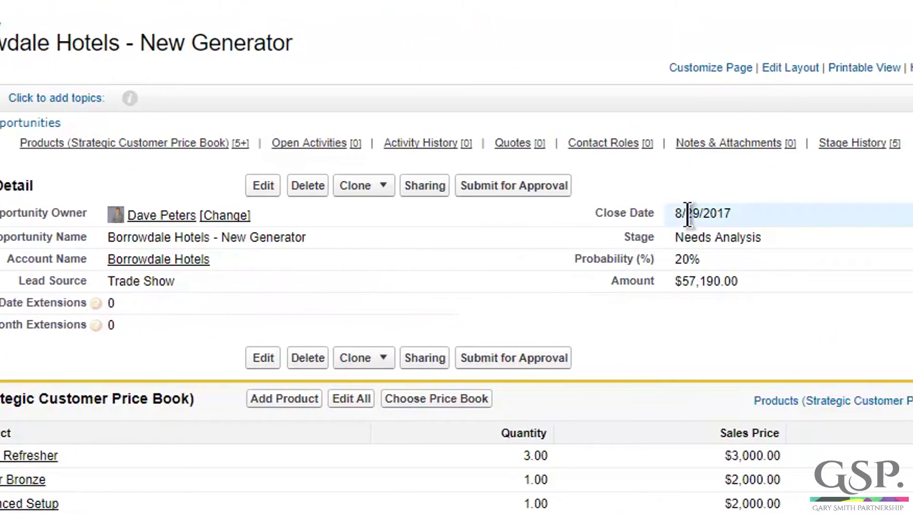
double_click(670, 215)
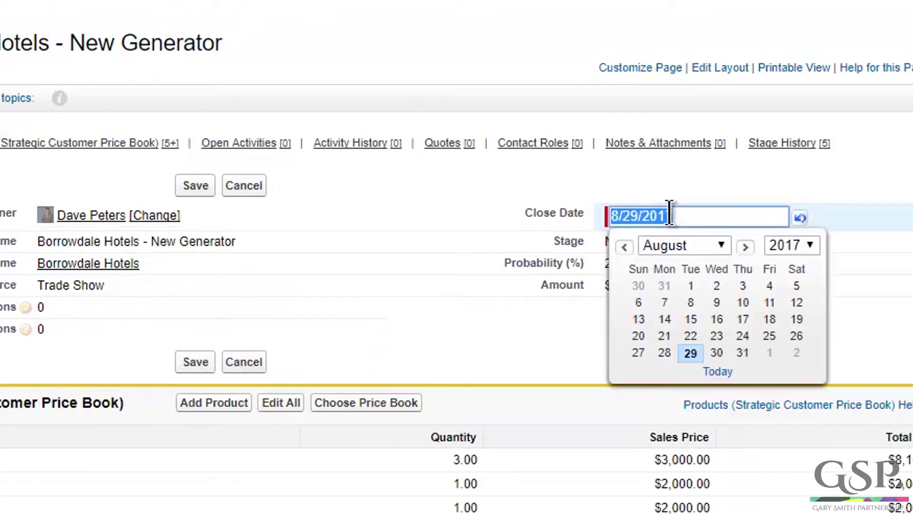
click(744, 248)
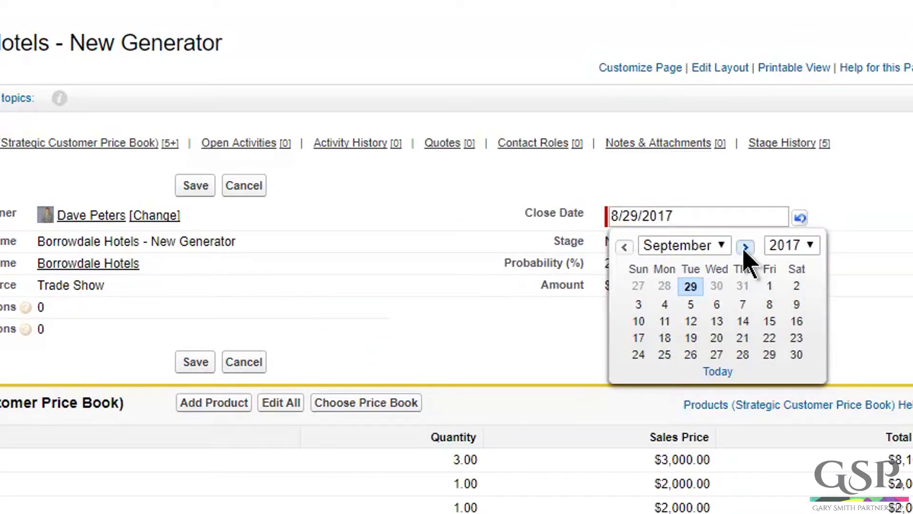
click(716, 338)
click(360, 186)
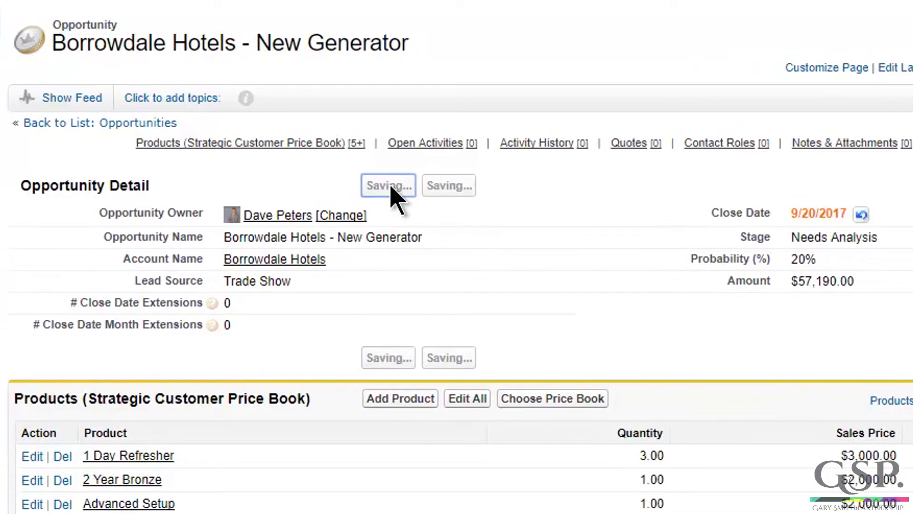